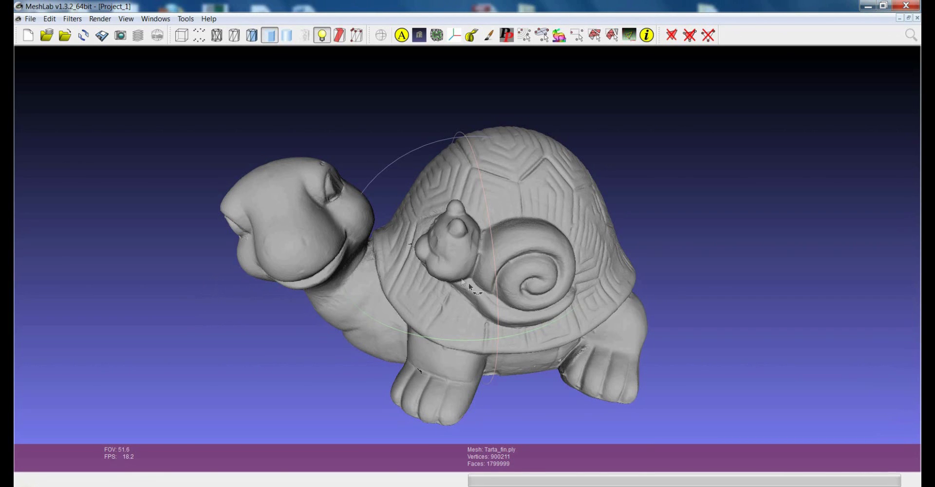
Orbit the turtle so its head points left, zooming out and back in to frame the shell's snail
drag(464, 282, 472, 286)
scroll(469, 282, down, 3)
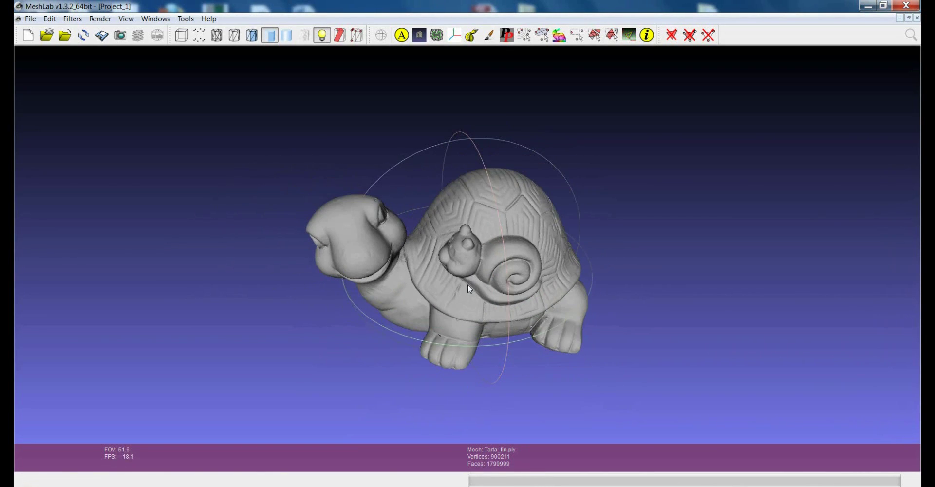
scroll(467, 286, up, 2)
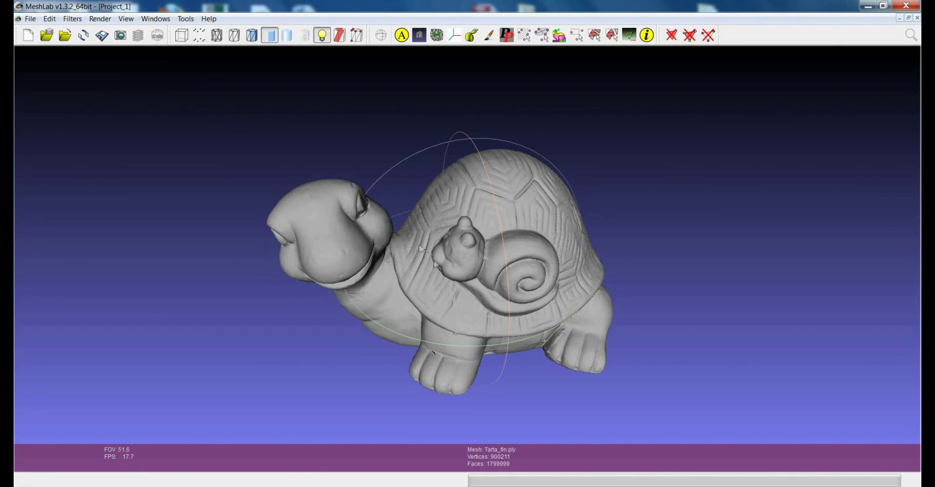
Show the layer list, adjust the field of view, and rotate the turtle slightly
click(140, 35)
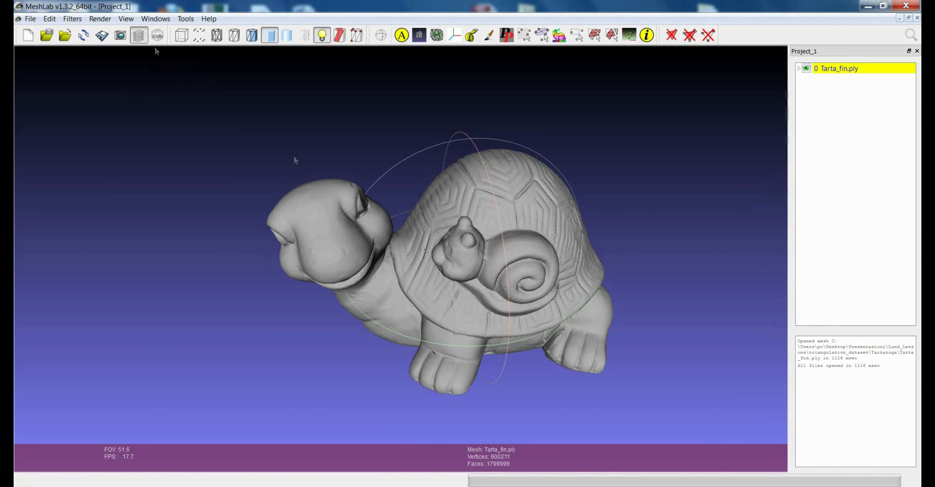
shift+scroll(383, 247, up, 3)
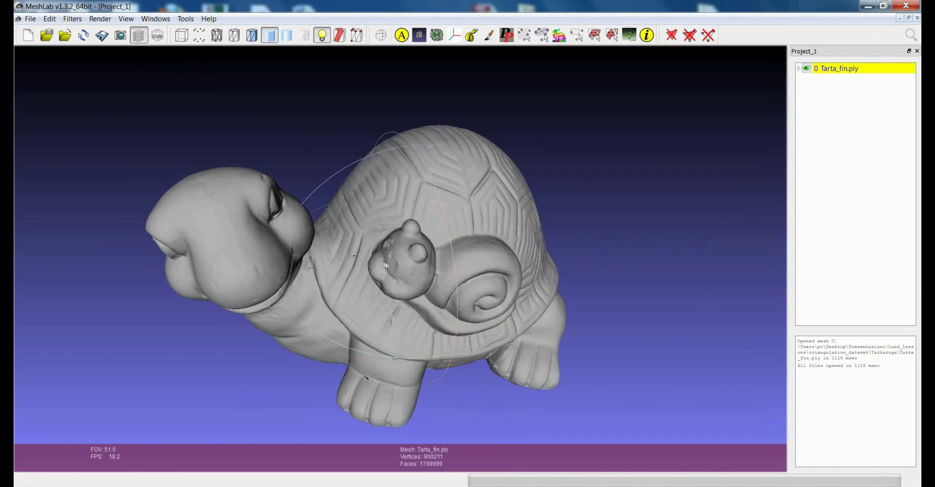
shift+scroll(387, 263, down, 4)
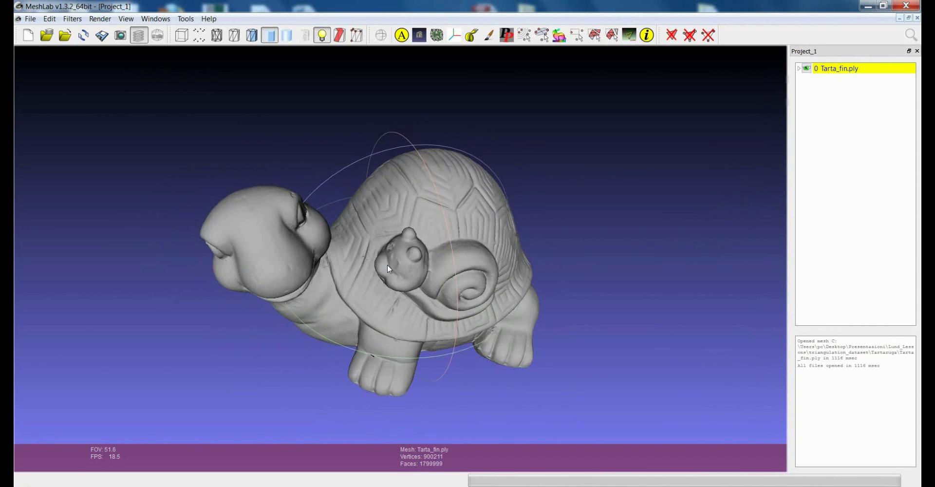
shift+scroll(385, 251, up, 5)
drag(408, 249, 205, 109)
Set the light direction on the turtle and bring up the Save snapshot options
ctrl+shift+drag(253, 180, 194, 214)
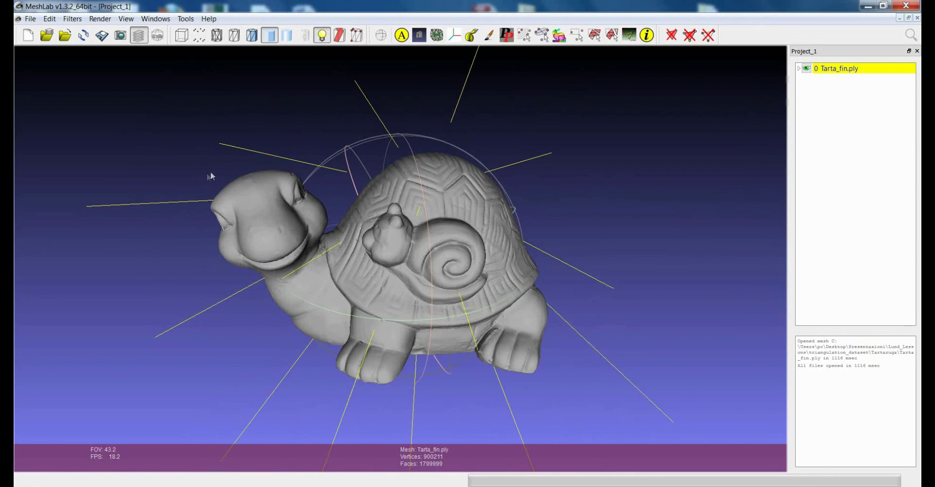
ctrl+shift+drag(220, 175, 241, 183)
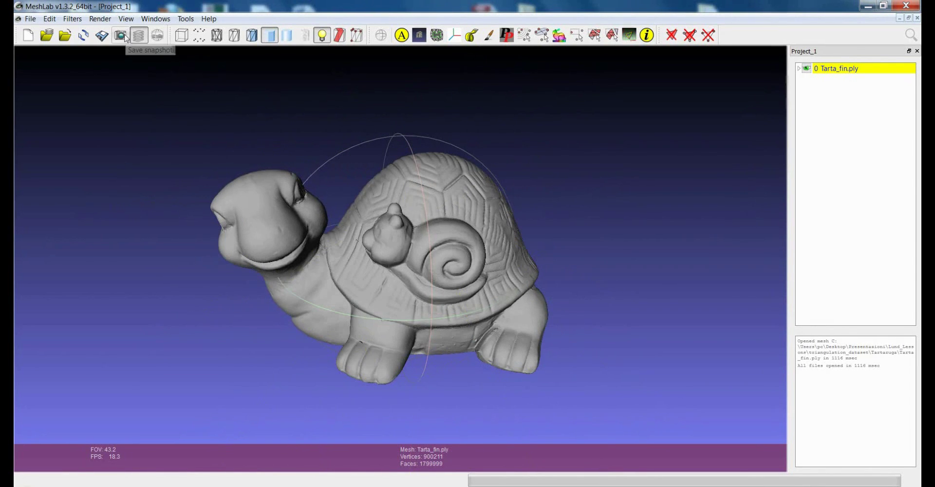
click(121, 36)
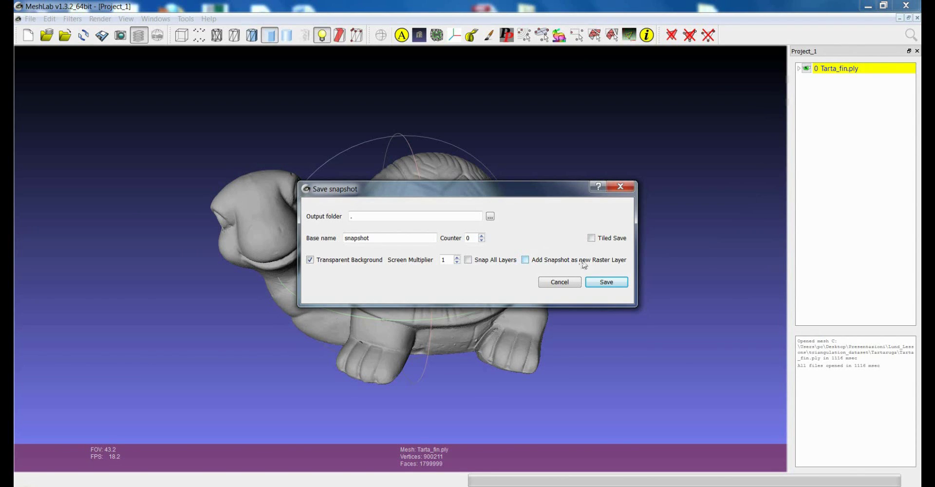
Save the view at screen multiplier 2, added to the project as raster layer snapshot00.png
click(525, 260)
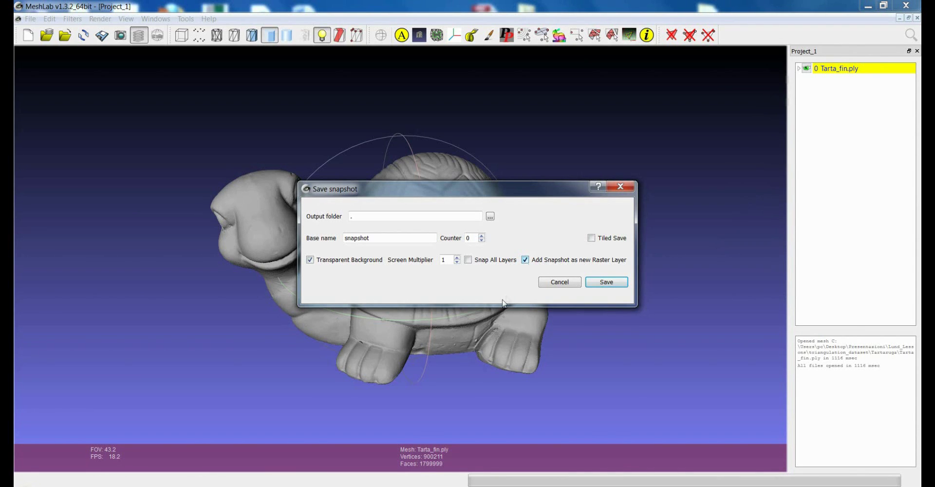
click(456, 257)
click(606, 283)
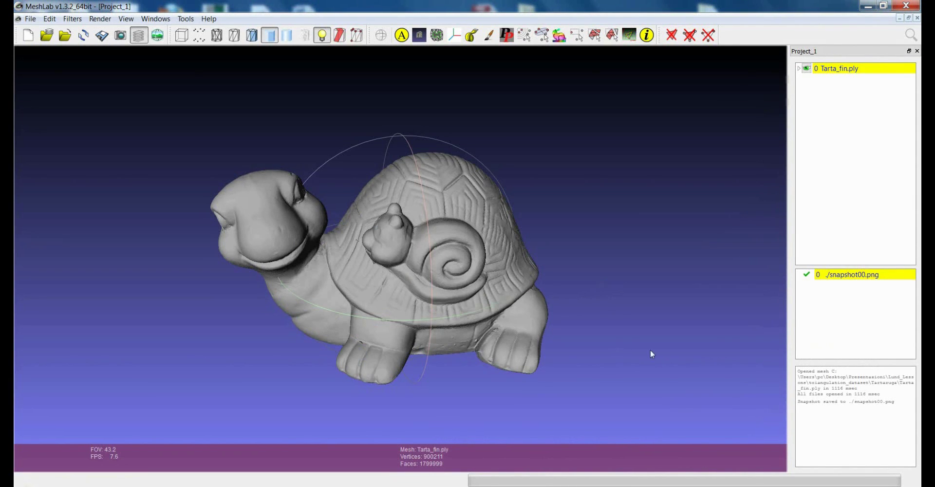
drag(395, 261, 321, 302)
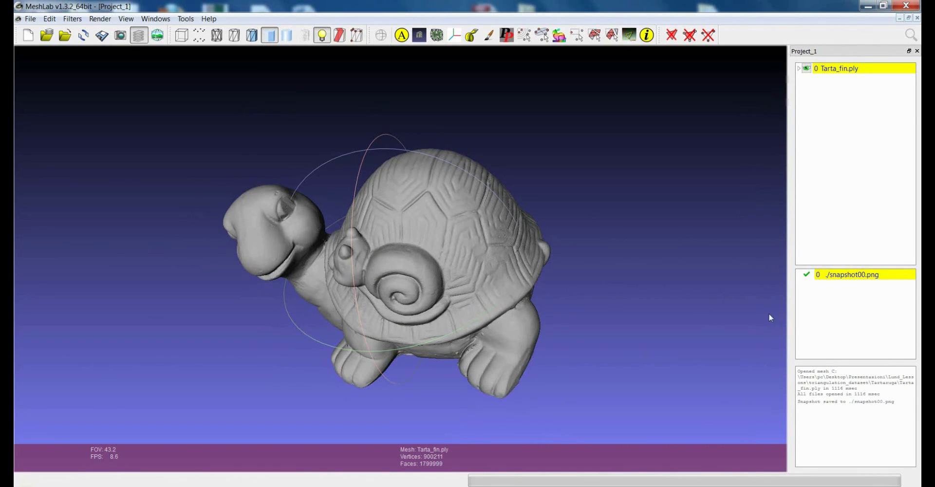
Compare the snapshot00.png raster with the mesh in raster mode, then orbit to a three-quarter view
click(157, 35)
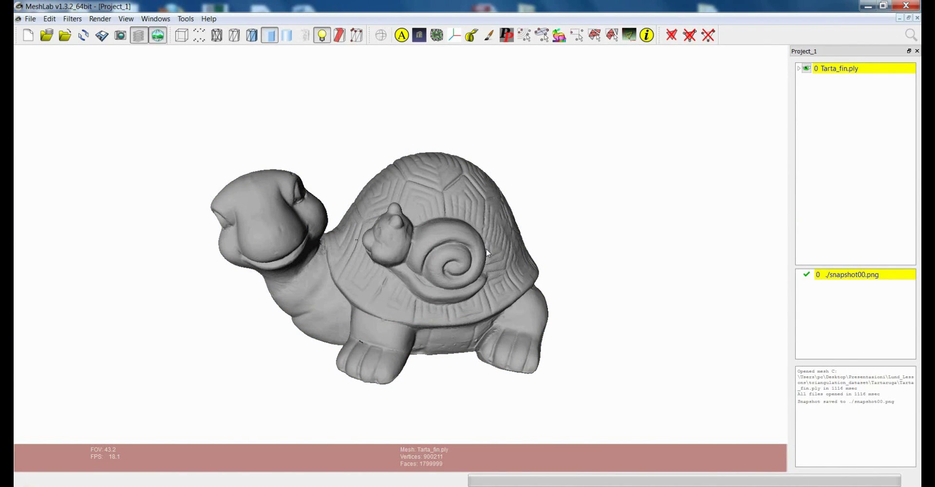
click(487, 252)
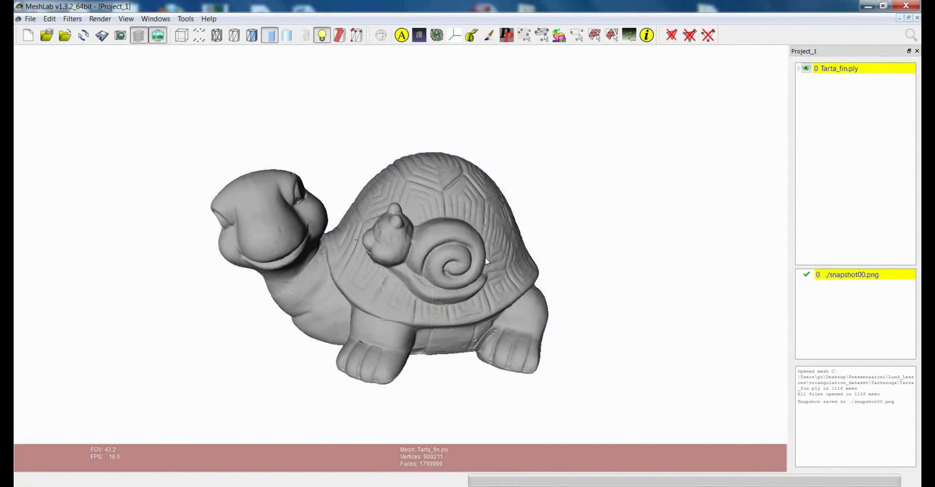
click(485, 256)
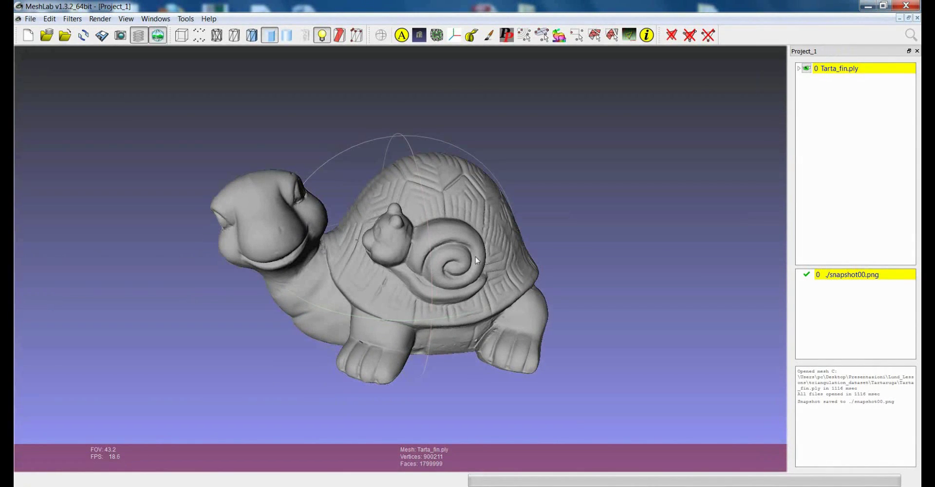
click(158, 35)
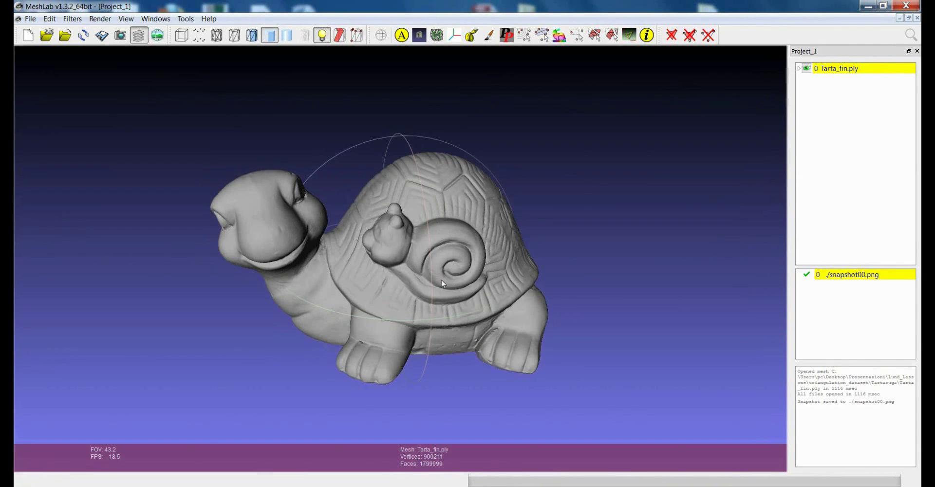
drag(443, 284, 466, 240)
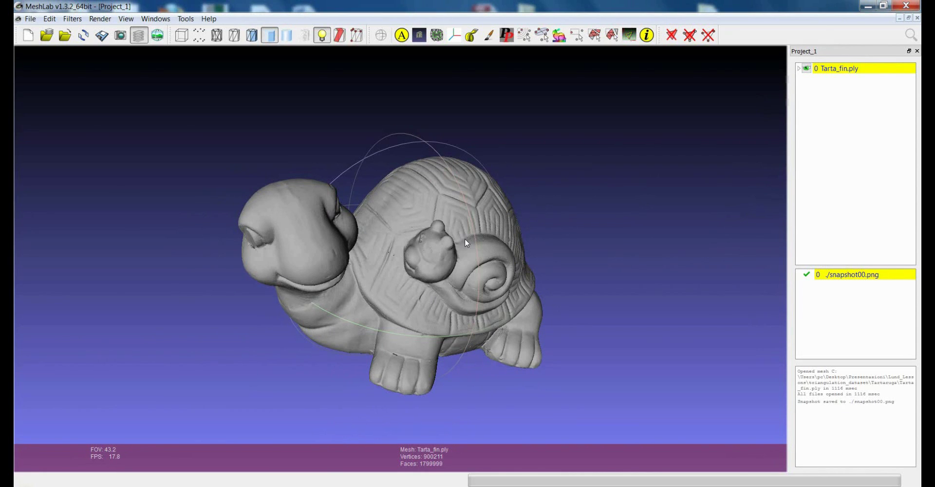
mouse_move(451, 244)
mouse_down()
mouse_move(431, 255)
mouse_move(443, 244)
mouse_up()
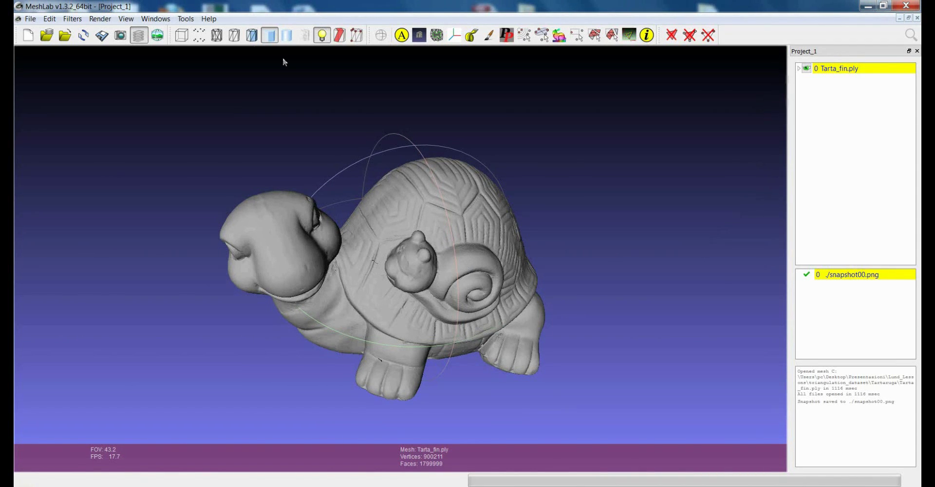
Shade the turtle with Radiance Scaling at enhancement 0.71 and turn it to a front-left view
click(100, 19)
mouse_move(144, 72)
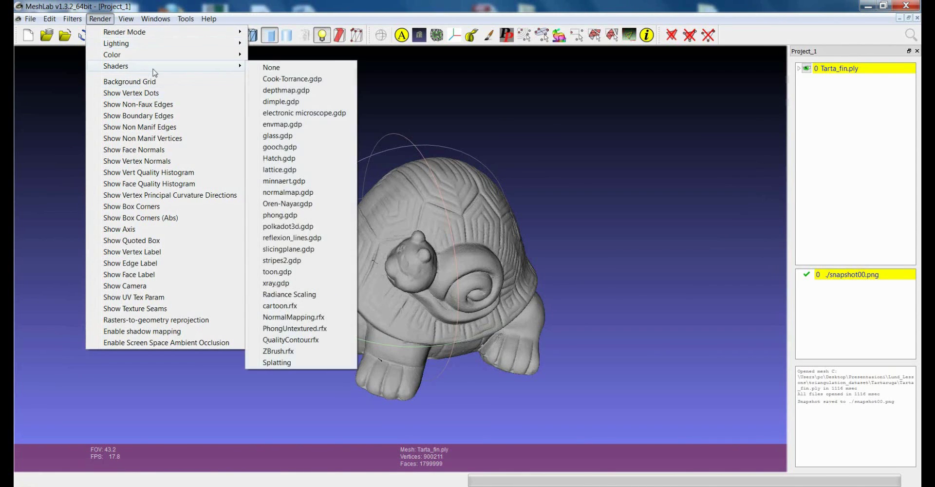
click(296, 297)
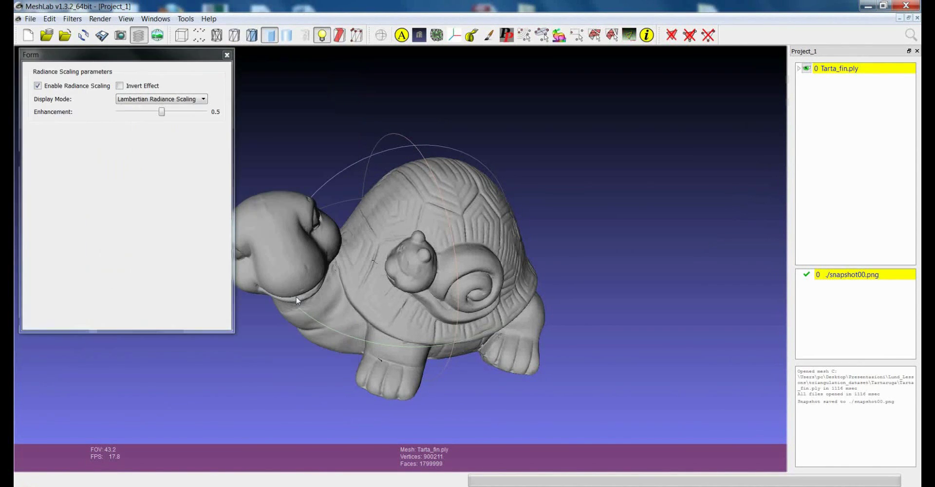
mouse_move(162, 113)
mouse_down()
mouse_move(194, 115)
mouse_move(179, 117)
mouse_up()
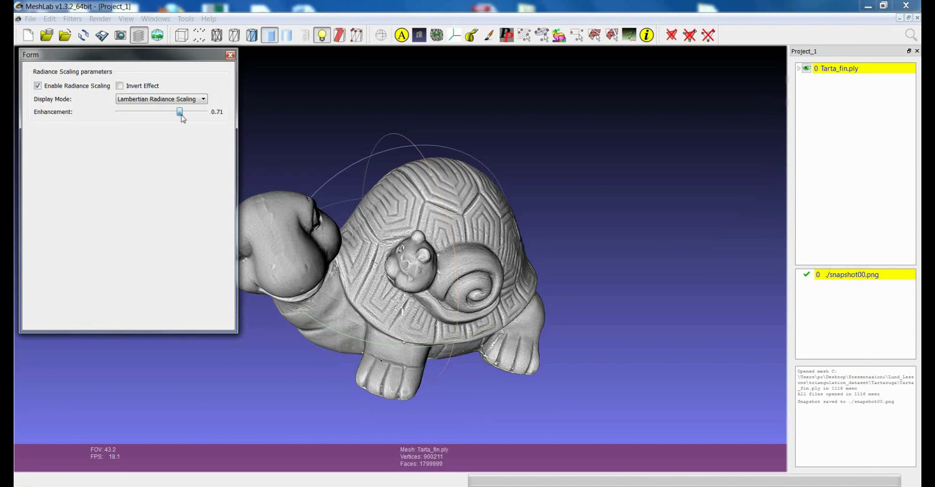
click(231, 55)
drag(340, 233, 250, 115)
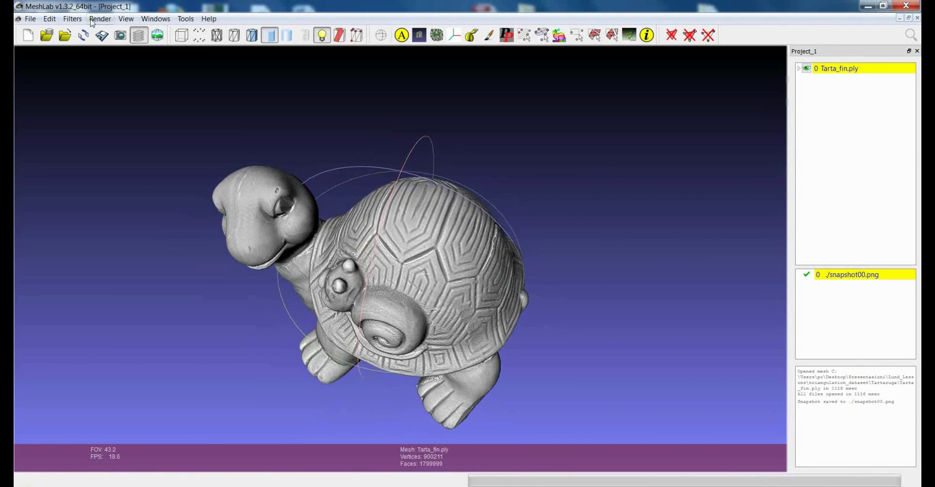
click(72, 18)
Save a second snapshot of the shaded turtle, added as raster layer snapshot01.png
key(Escape)
click(120, 35)
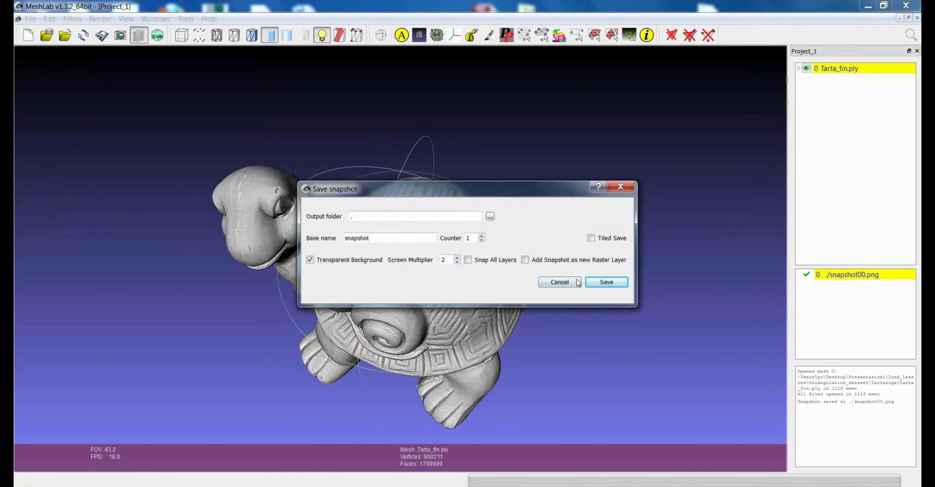
click(524, 259)
click(607, 283)
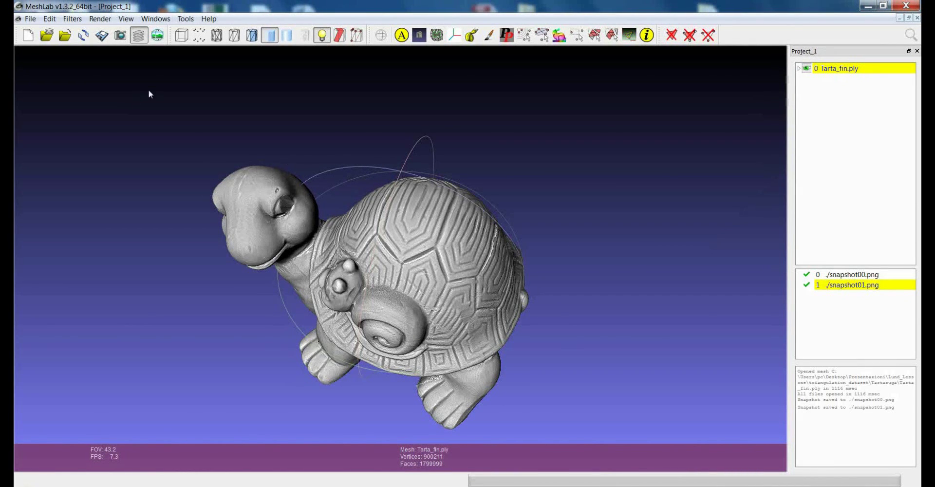
Apply the xray shader so the turtle renders translucent, and rotate the model
click(72, 19)
mouse_move(100, 18)
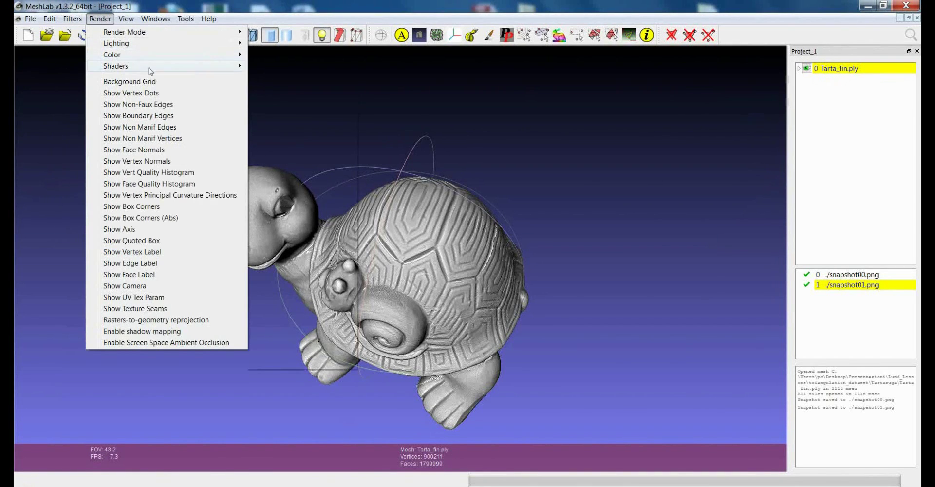
mouse_move(148, 67)
click(299, 283)
click(303, 54)
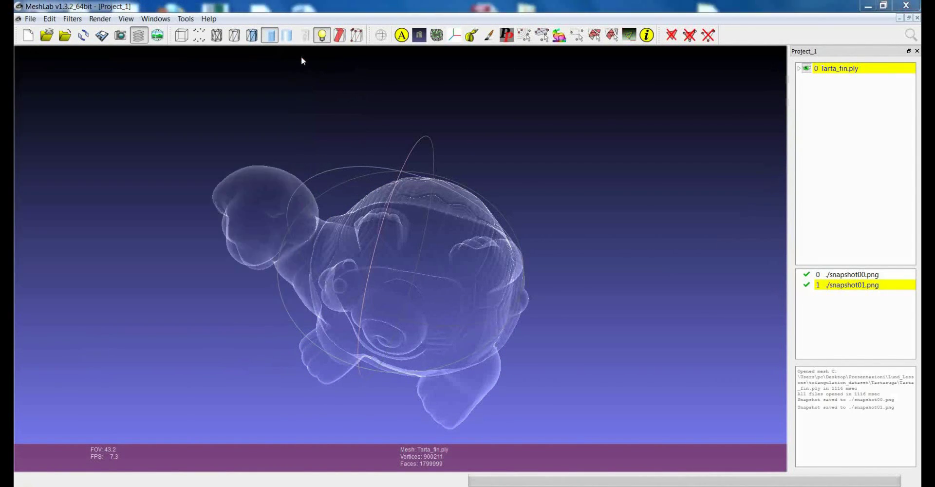
drag(458, 224, 251, 83)
Switch to raster mode and adjust the blend between the translucent turtle and the snapshot
click(158, 35)
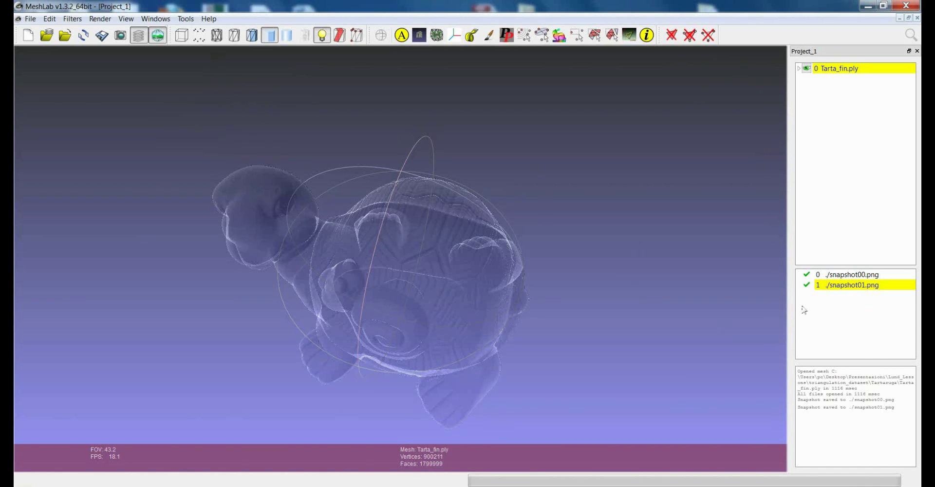
ctrl+scroll(530, 261, up, 5)
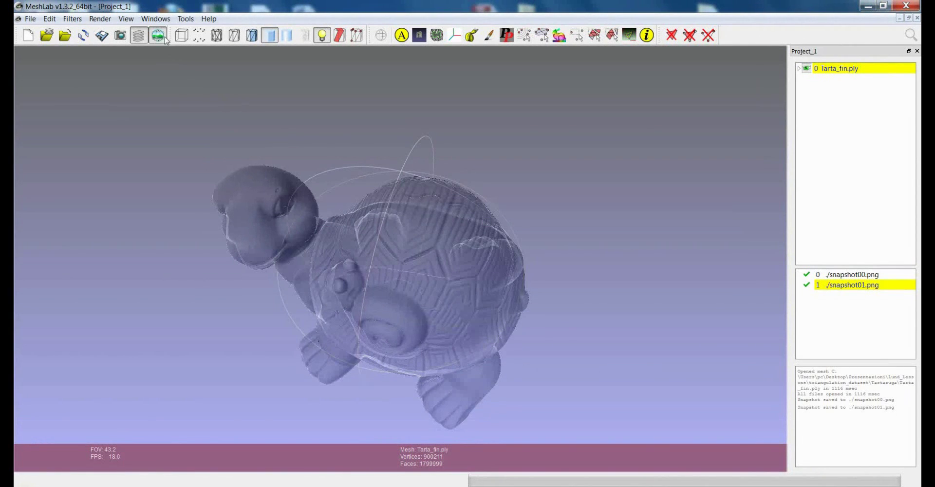
ctrl+scroll(321, 197, down, 3)
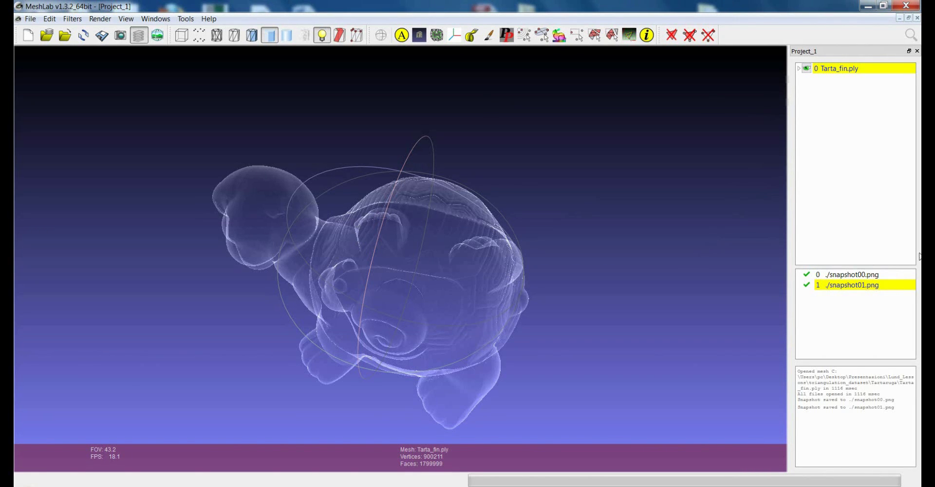
Turn off the active shader so the turtle renders opaque with solid shading
click(100, 19)
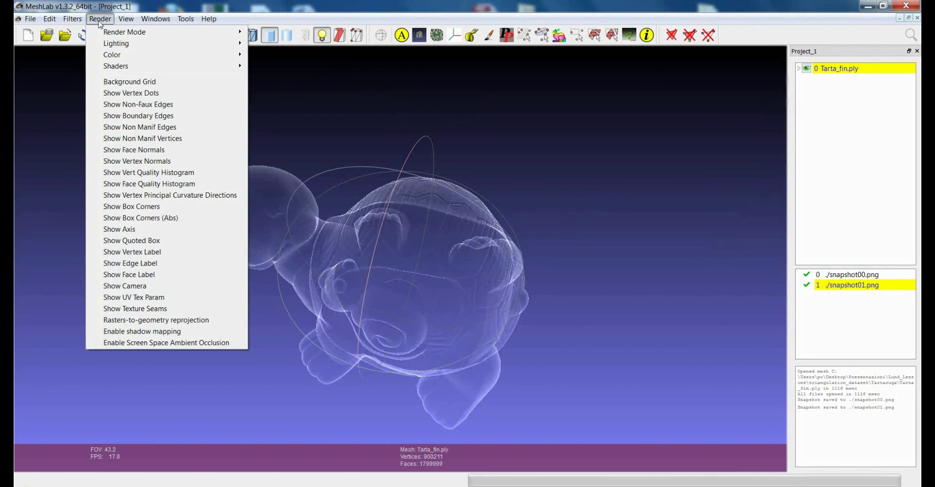
mouse_move(115, 66)
click(263, 69)
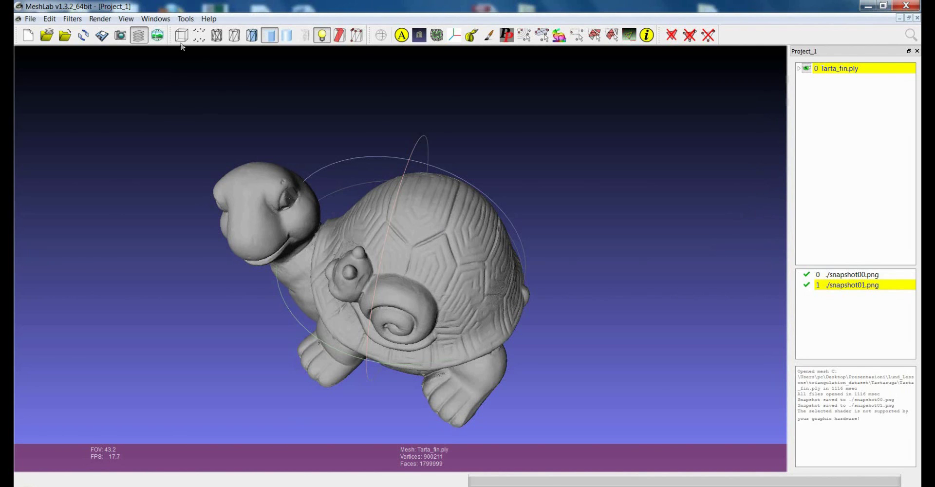
Show the rasters and match the view to snapshot00.png's camera
click(157, 35)
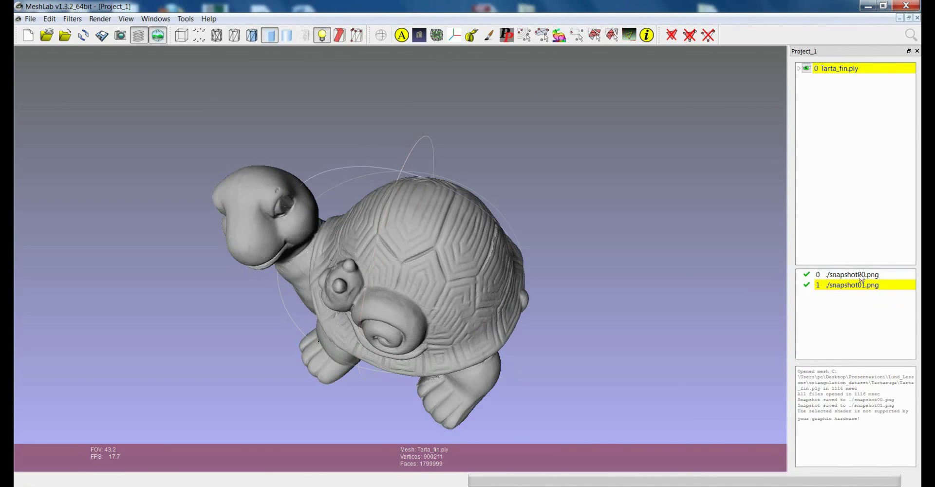
click(852, 275)
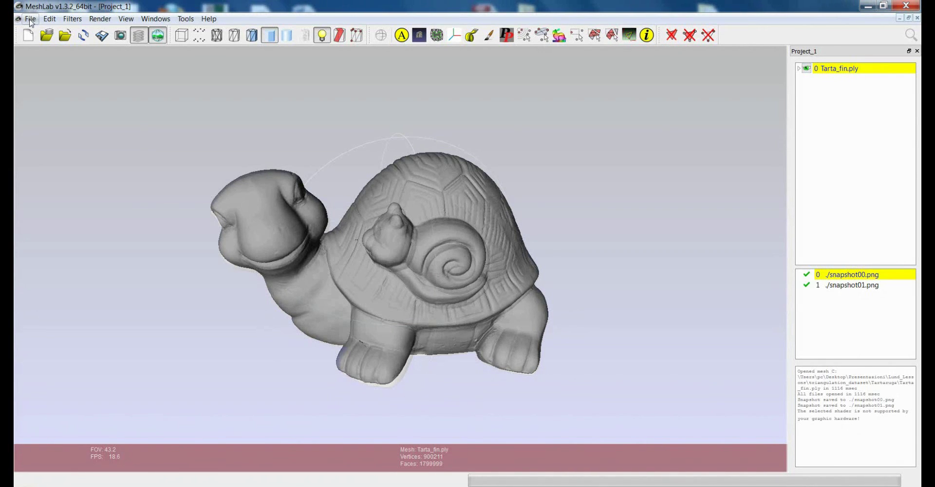
click(30, 20)
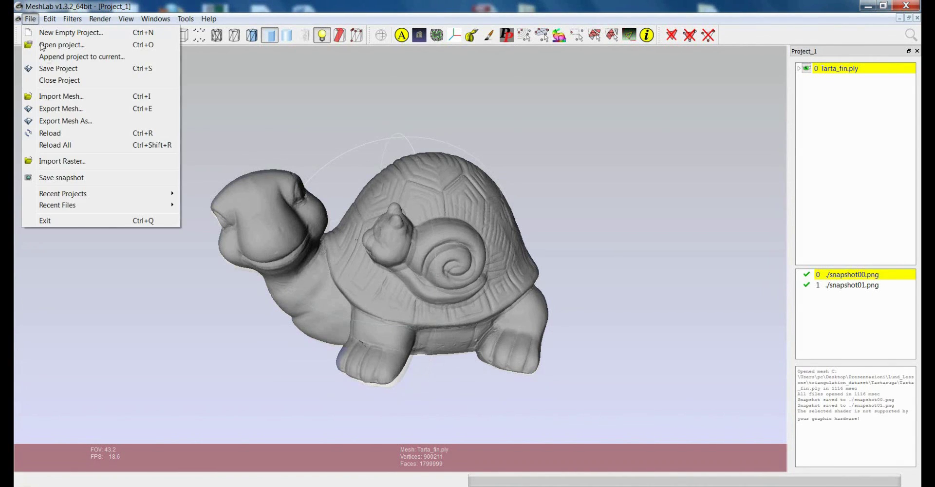
Save the project under the name 'Tarta' (Tarta.mlp), then exit MeshLab
click(54, 73)
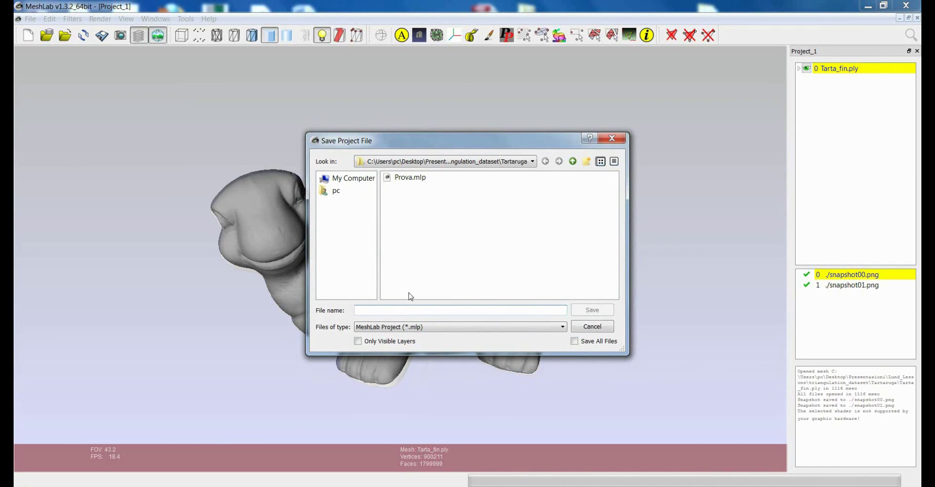
text(Tarta)
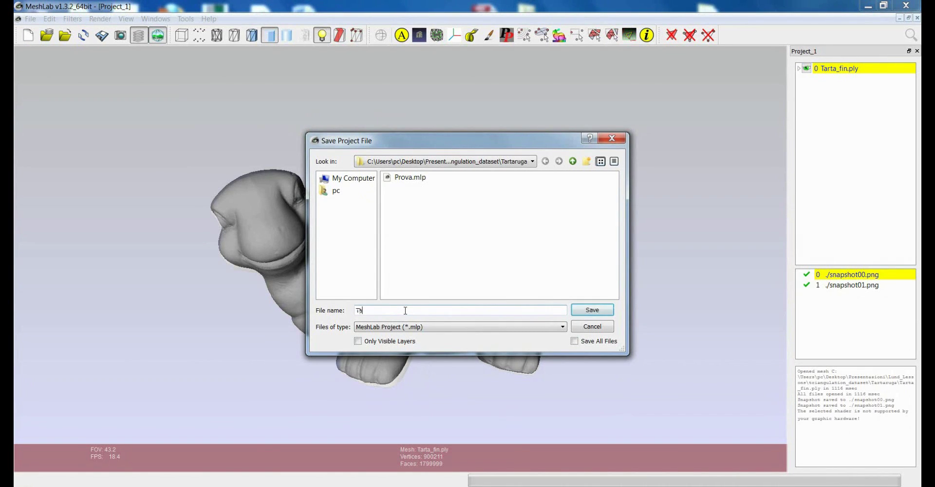
click(597, 311)
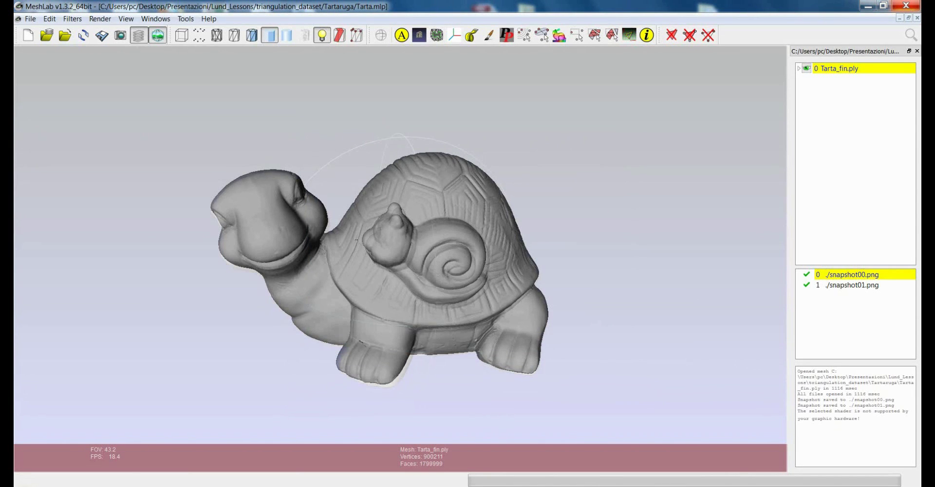
click(906, 6)
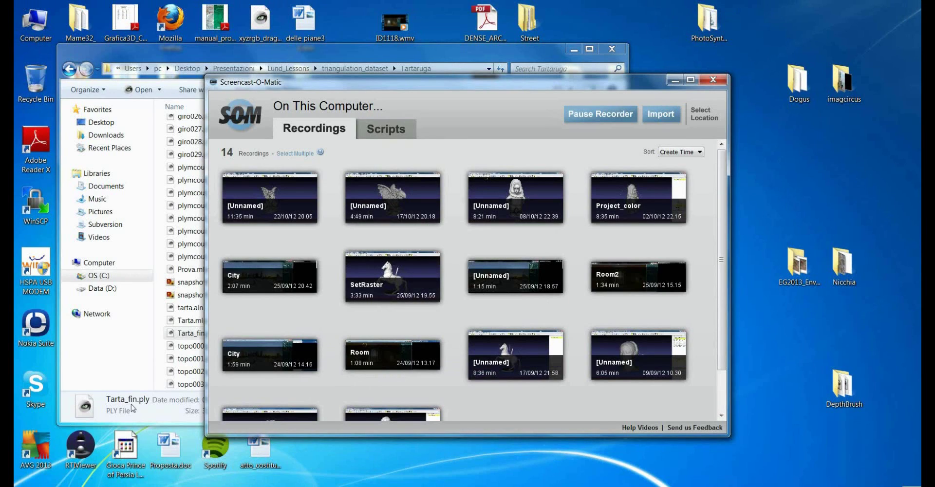
Preview snapshot00.png from Explorer, then open it with Paint.NET from its context menu
click(257, 59)
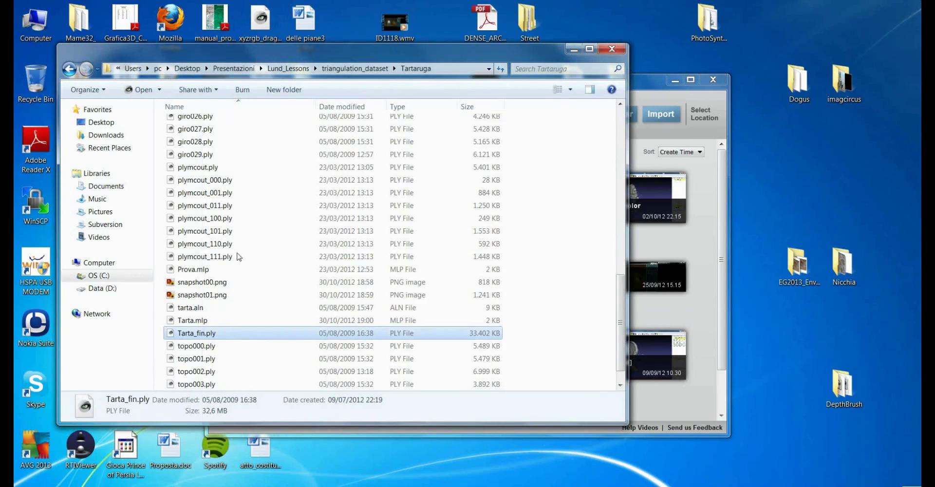
double_click(221, 284)
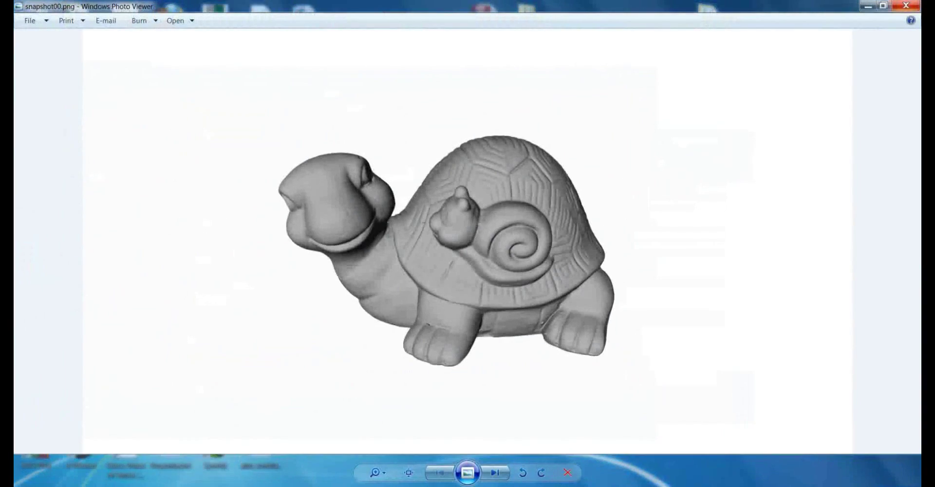
key(alt+F4)
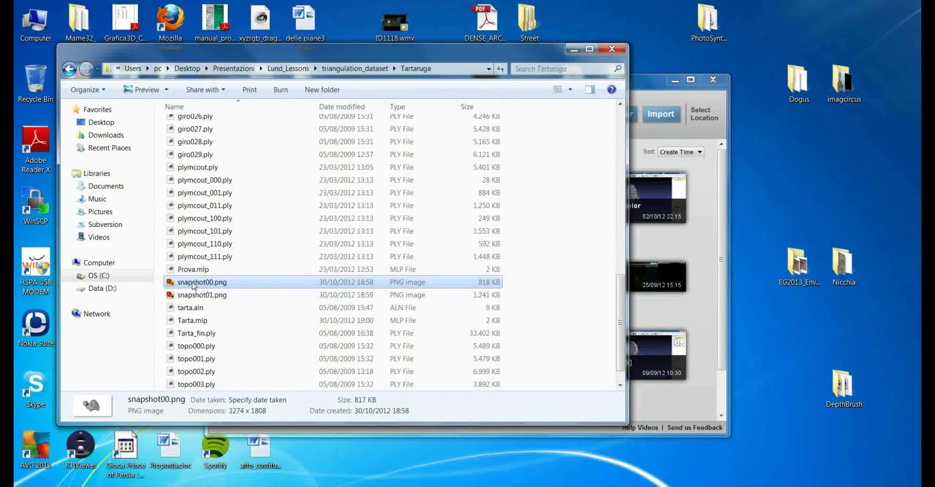
right_click(193, 284)
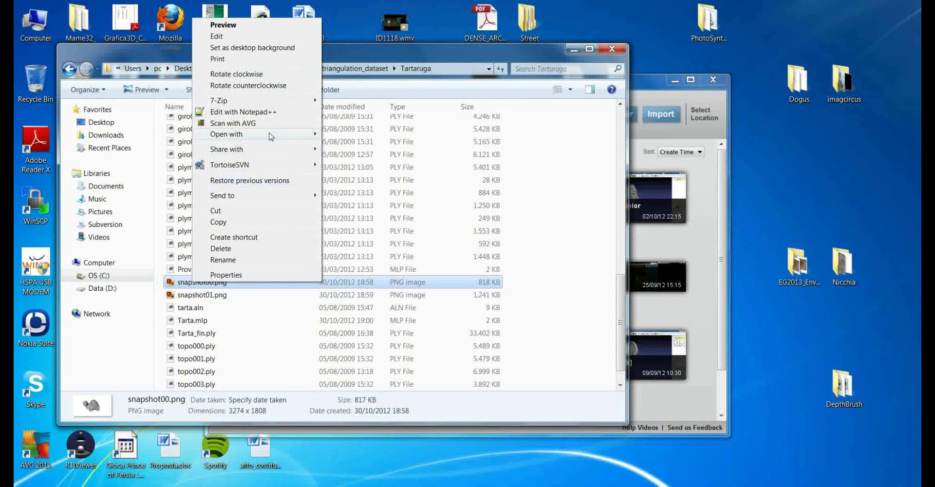
mouse_move(272, 137)
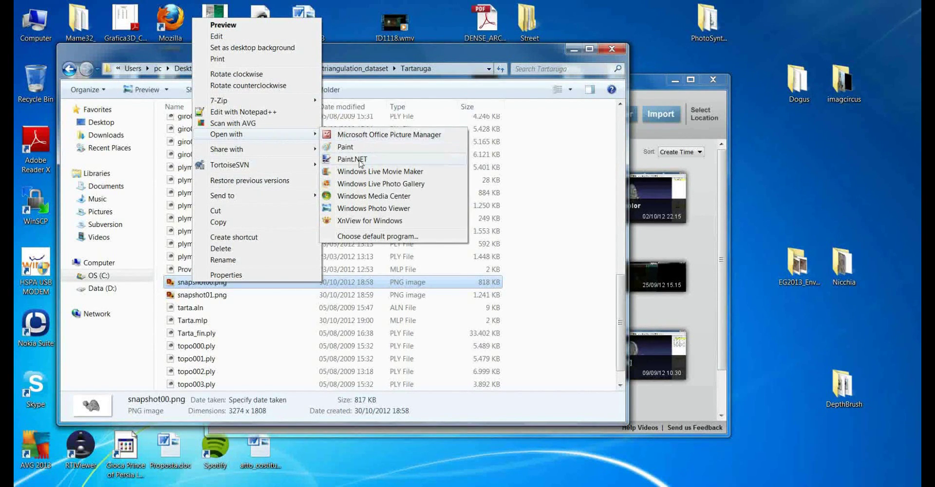
click(360, 159)
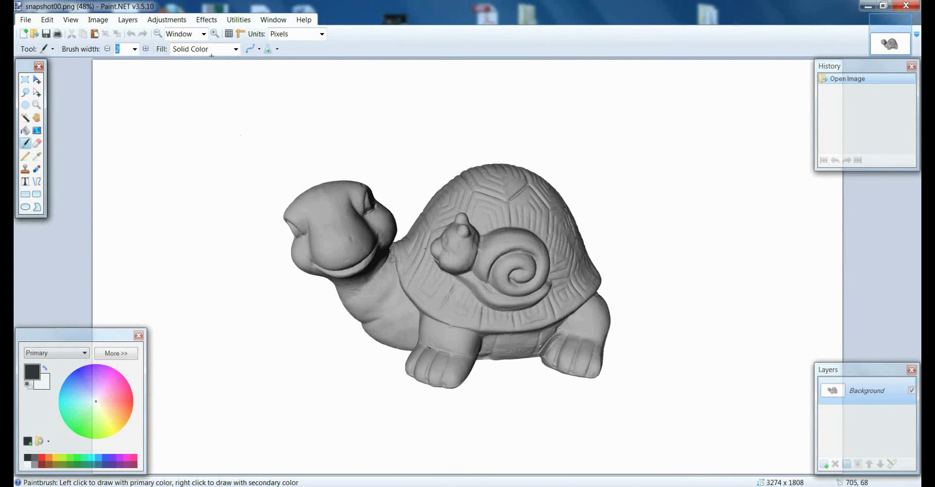
Widen the brush to 14 and paint thick black moustache strokes over the turtle's mouth
click(145, 49)
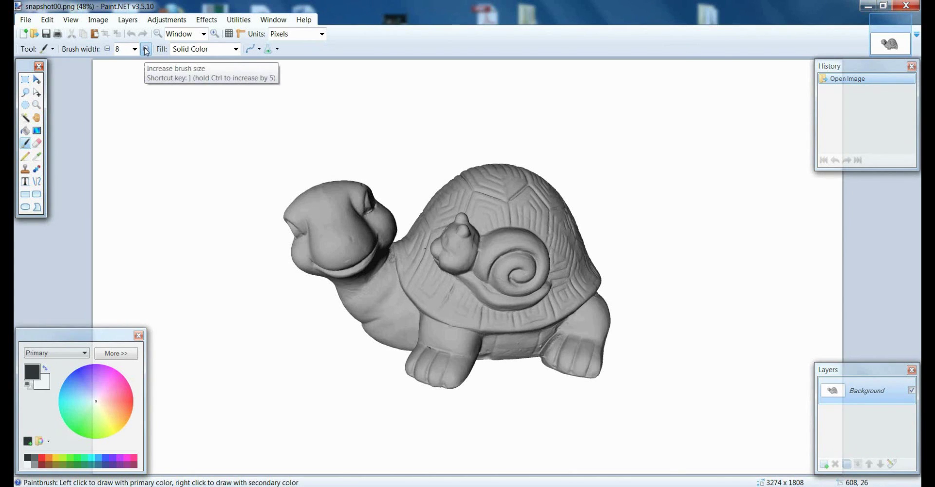
click(146, 49)
click(146, 50)
click(146, 50)
click(145, 50)
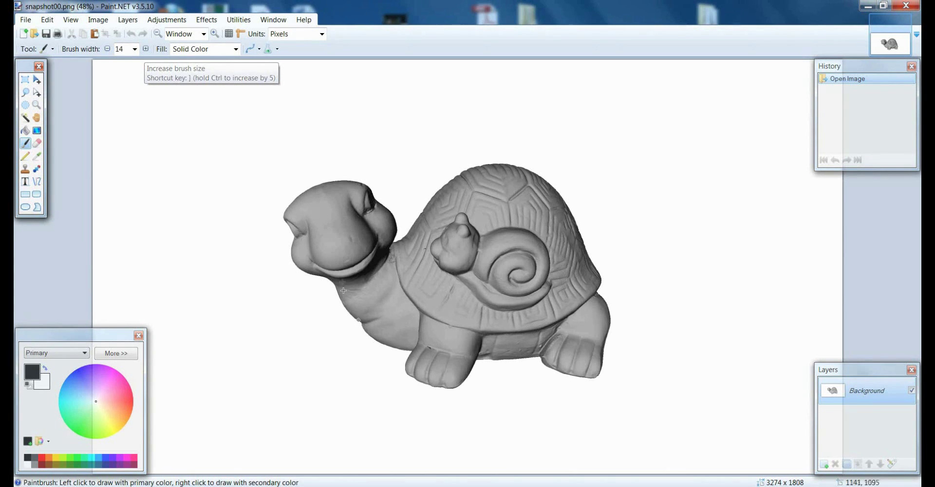
mouse_move(348, 261)
mouse_down()
mouse_move(316, 257)
mouse_move(341, 262)
mouse_move(362, 244)
mouse_move(350, 256)
mouse_move(362, 248)
mouse_move(358, 258)
mouse_move(349, 257)
mouse_move(364, 242)
mouse_move(340, 265)
mouse_move(324, 263)
mouse_move(341, 261)
mouse_up()
click(346, 263)
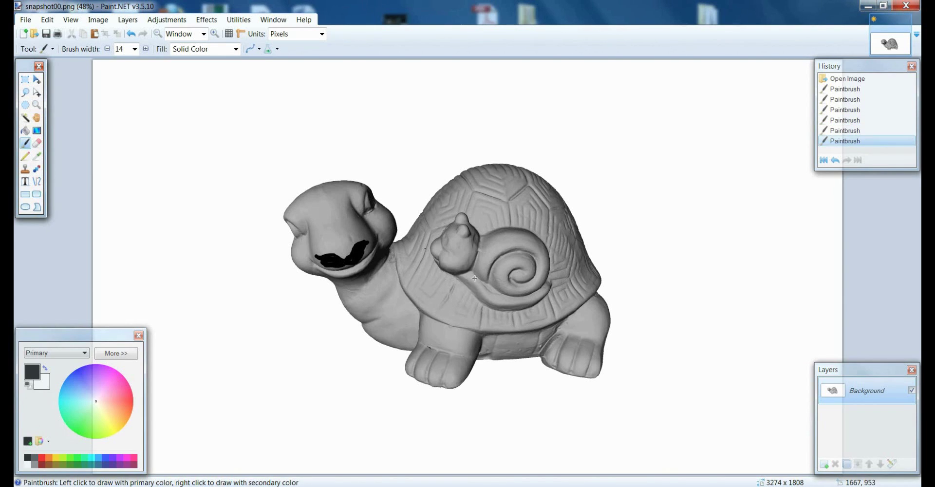
drag(354, 263, 348, 259)
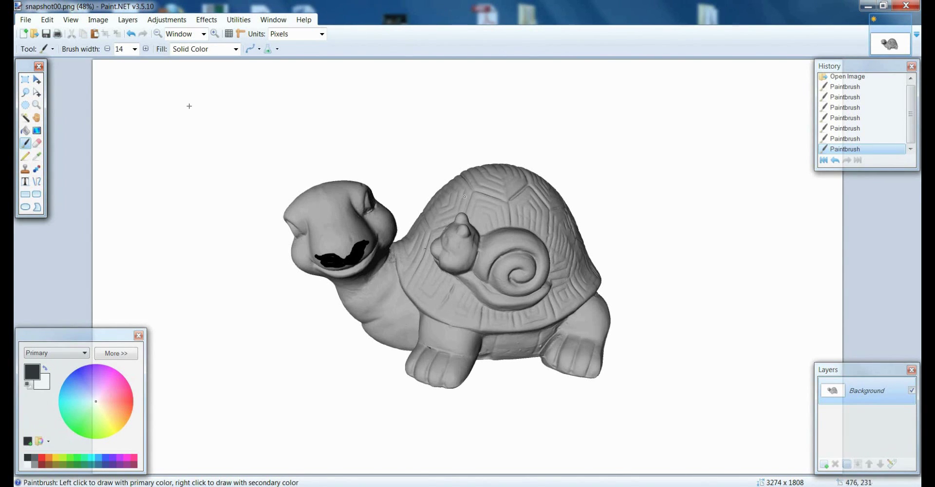
Save snapshot00.png with the default PNG settings and close Paint.NET
click(47, 34)
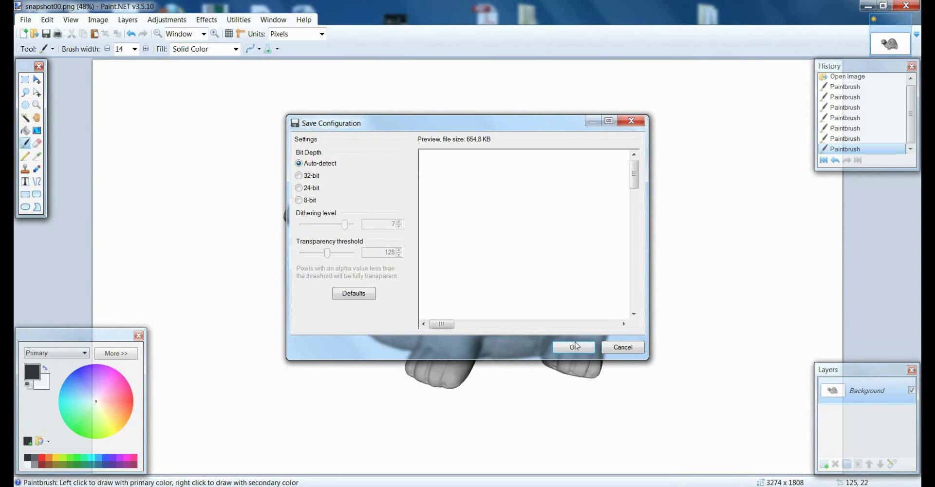
click(574, 346)
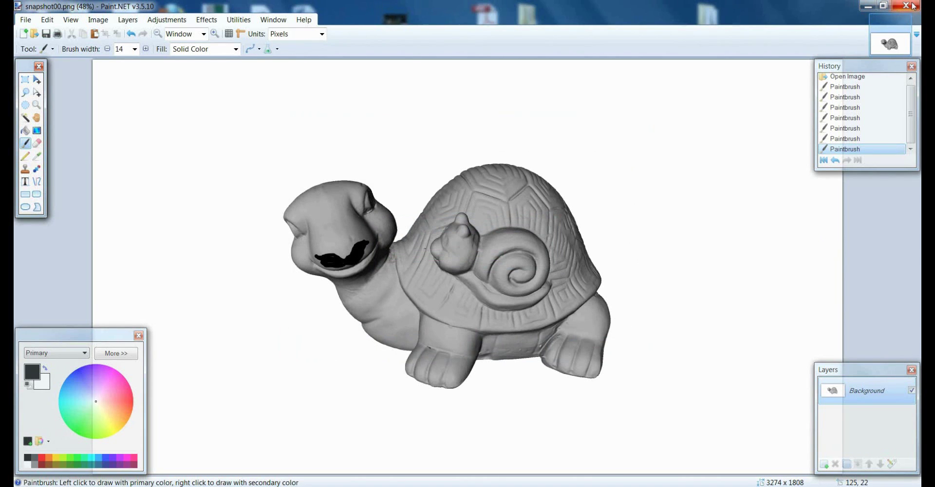
click(913, 6)
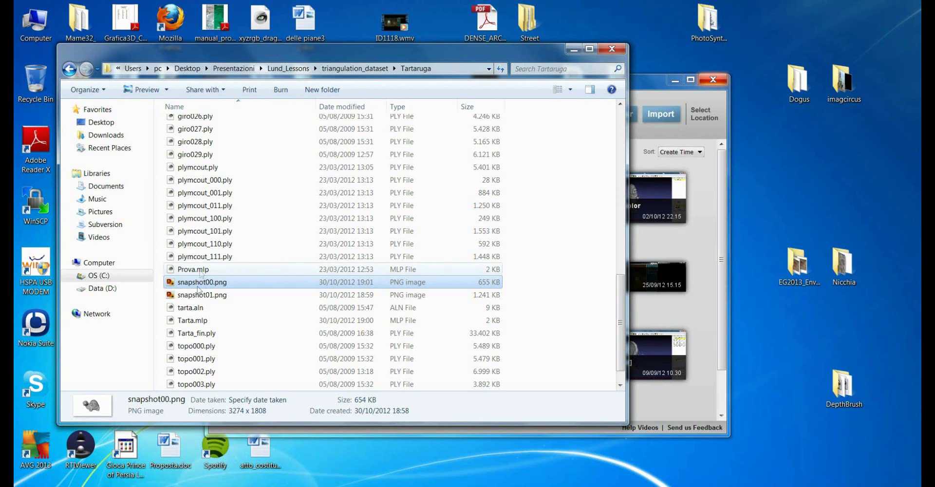
Reopen the Tarta.mlp project with meshlab.exe
click(196, 322)
right_click(195, 320)
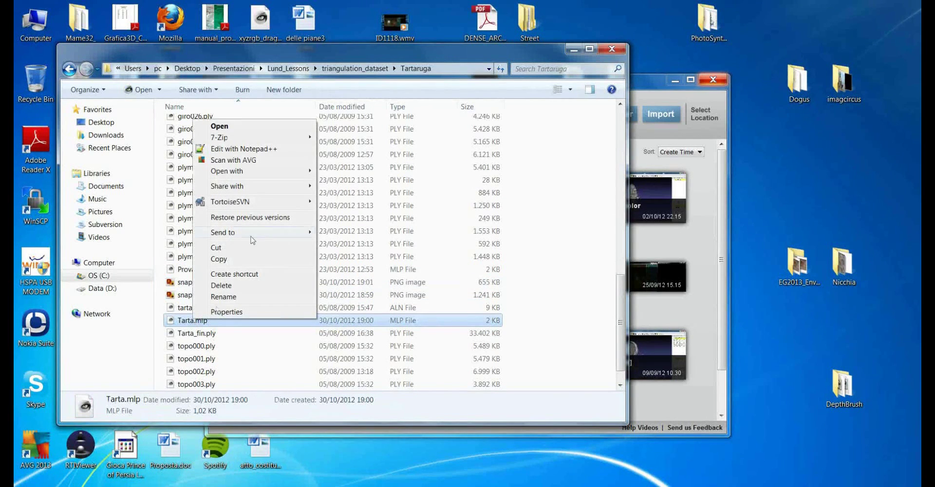
mouse_move(272, 174)
click(370, 173)
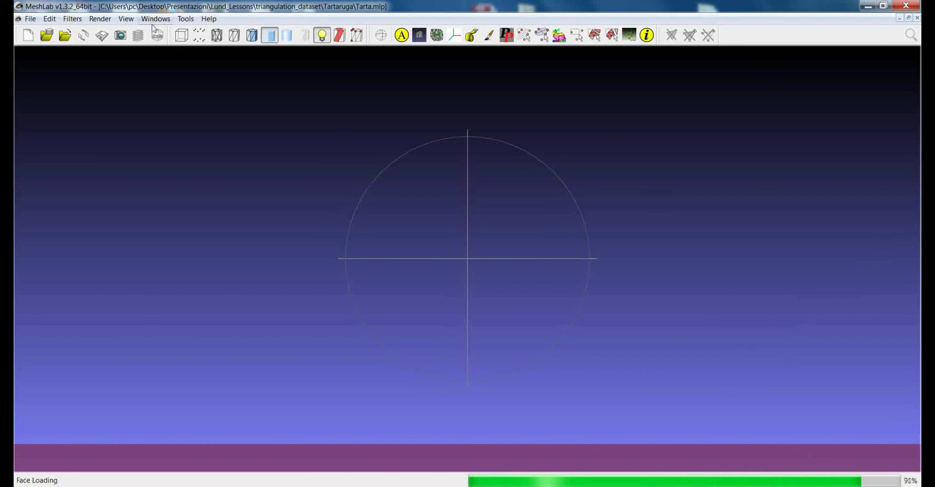
Make snapshot00.png the current raster and view the turtle through its camera with the moustache overlay
click(139, 36)
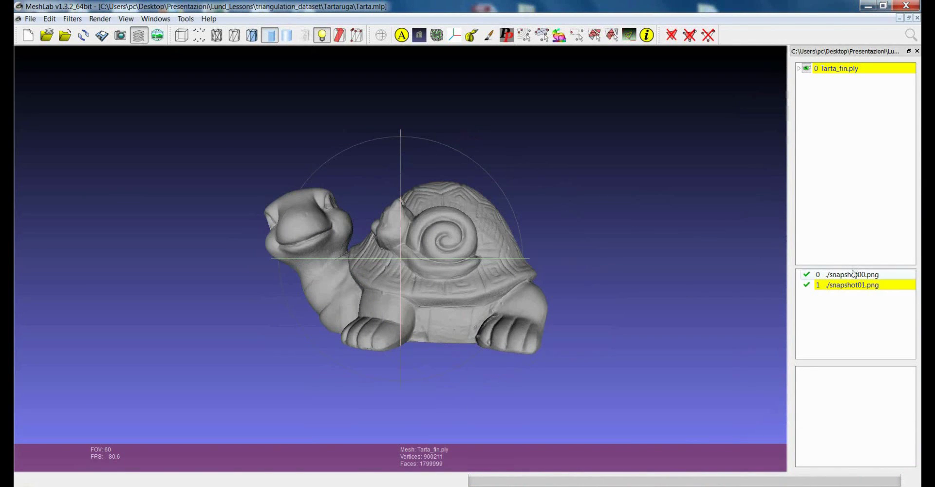
click(854, 274)
click(157, 35)
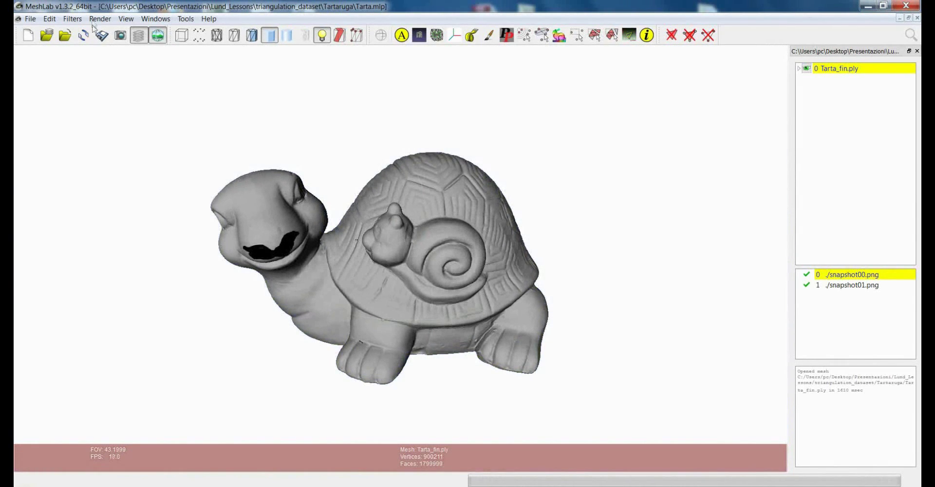
click(100, 19)
Apply Camera > Project current raster color to current mesh, then hide the raster overlay
mouse_move(76, 20)
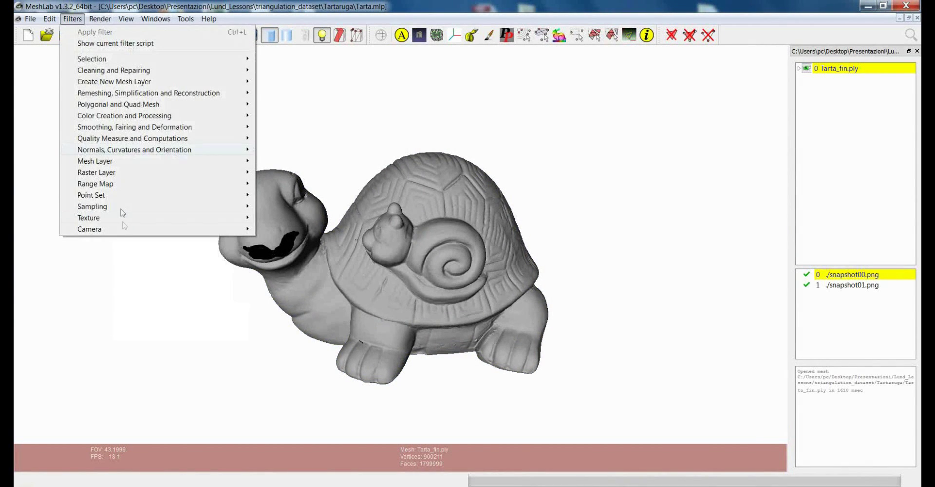
mouse_move(126, 228)
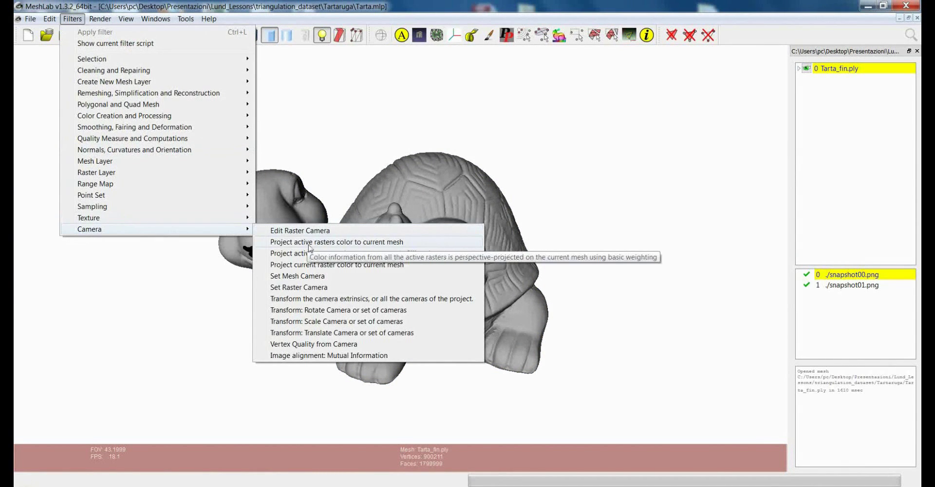
click(308, 266)
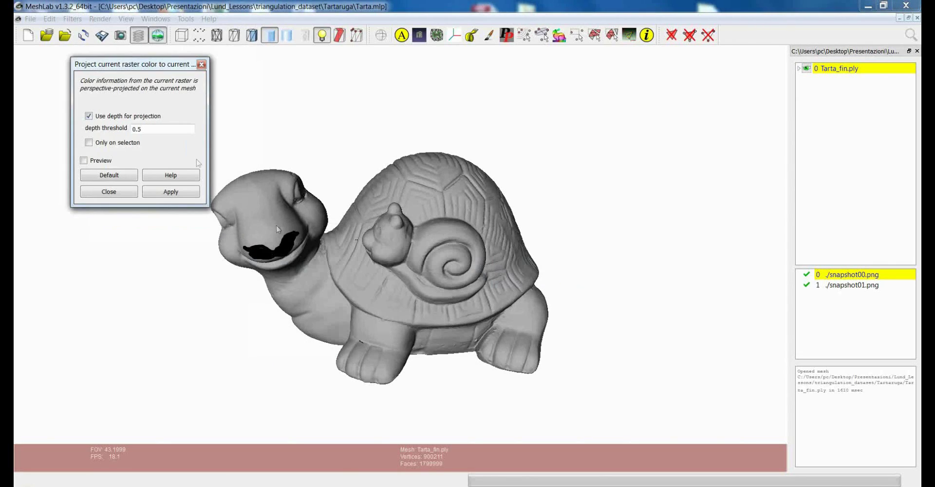
click(173, 190)
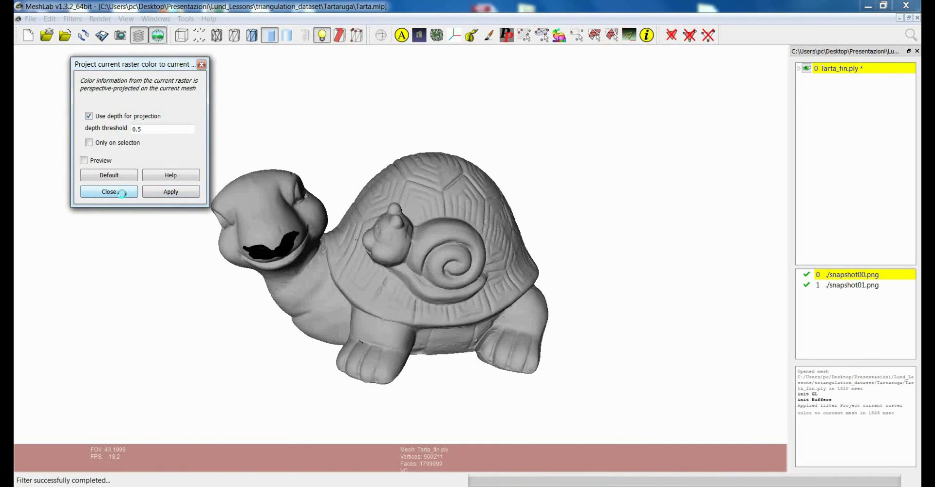
click(121, 192)
click(157, 35)
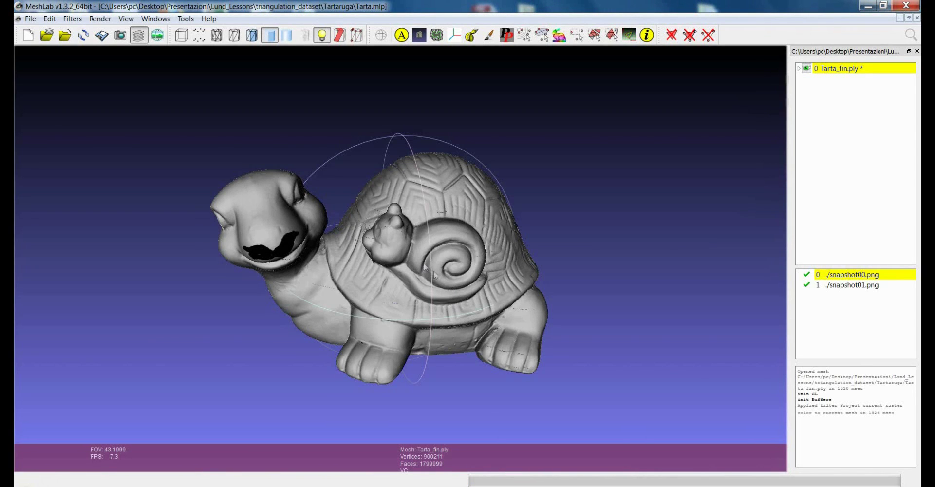
drag(432, 266, 423, 265)
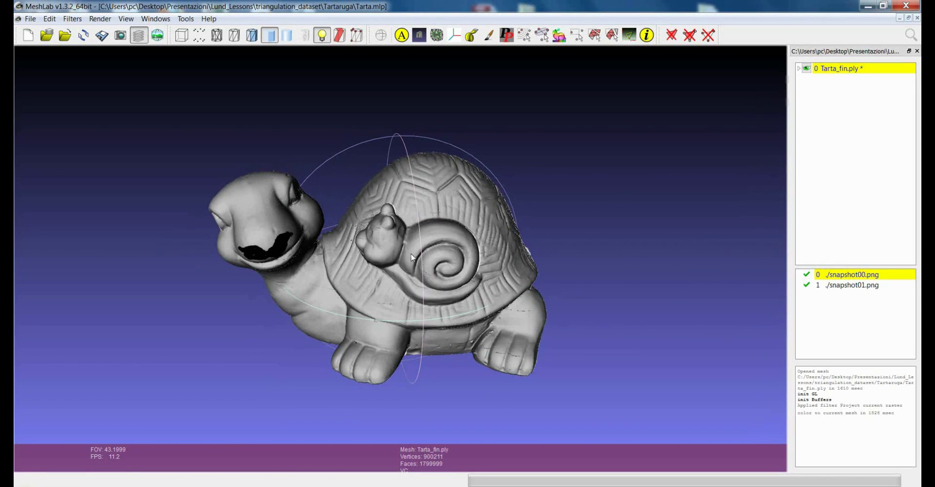